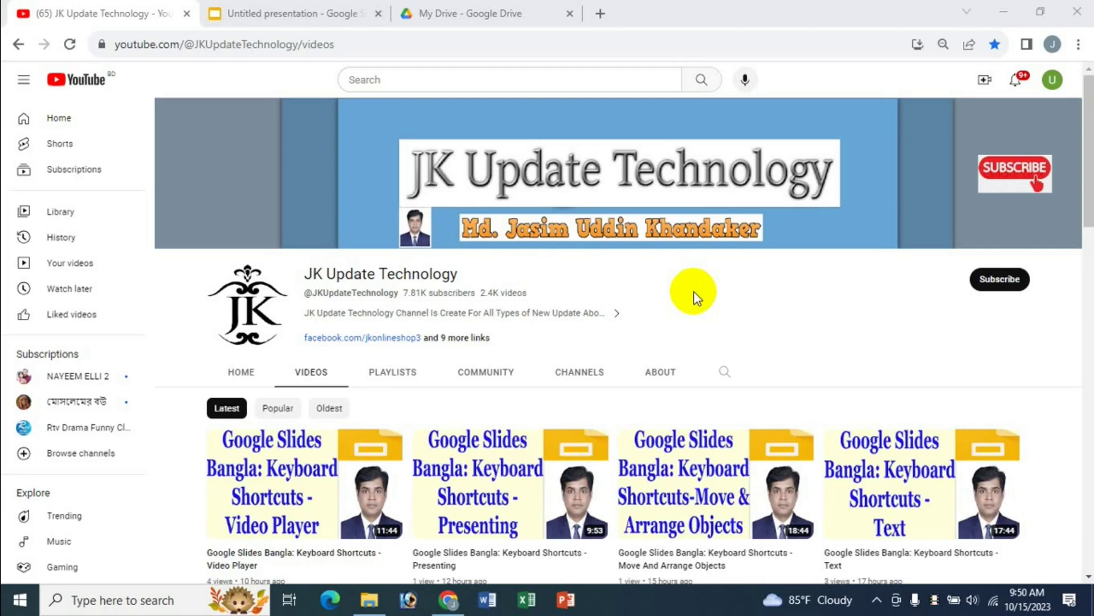
- Open the Upload tab of the File > Open dialog in the Untitled presentation
click(345, 12)
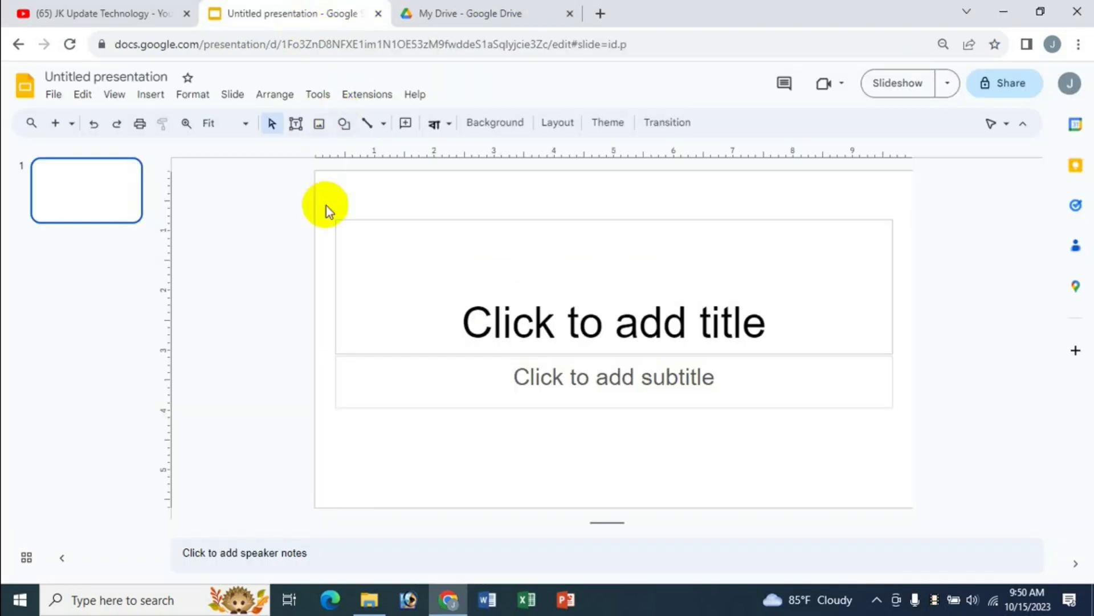
click(54, 97)
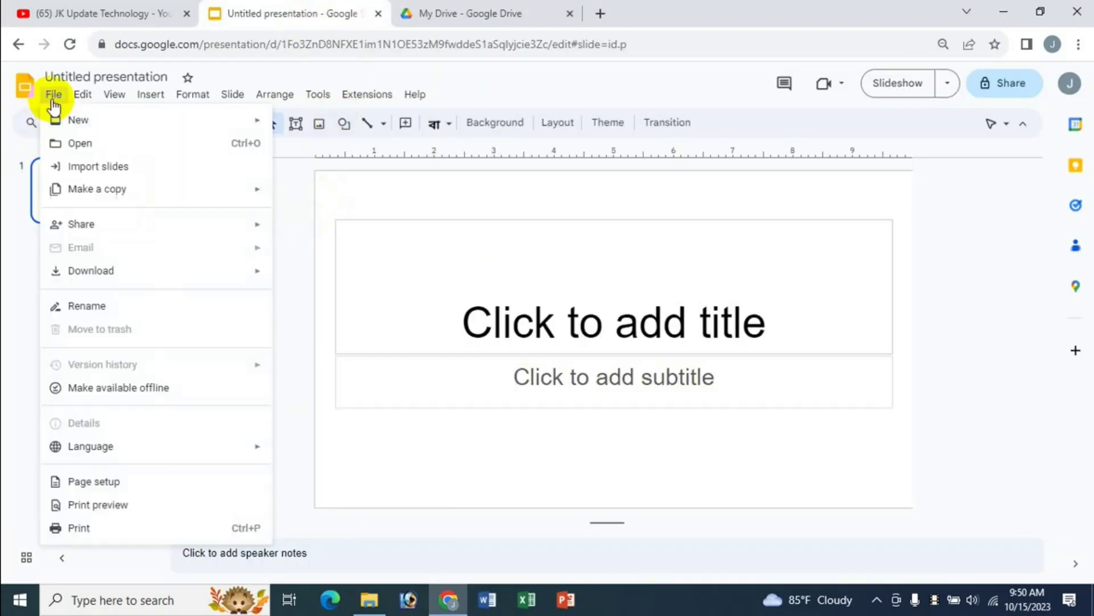
click(86, 144)
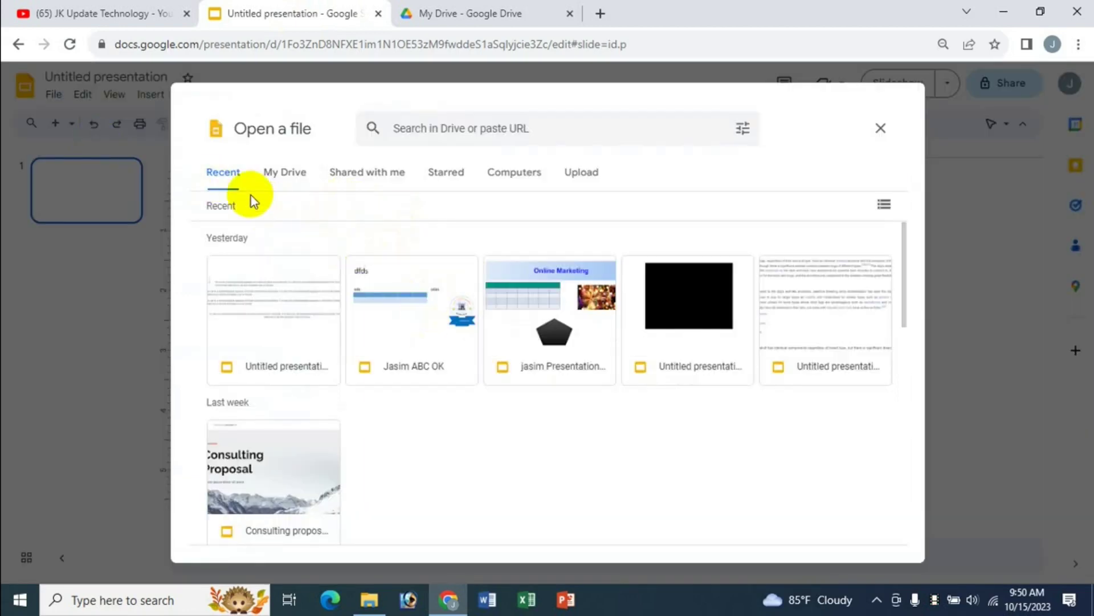
click(582, 173)
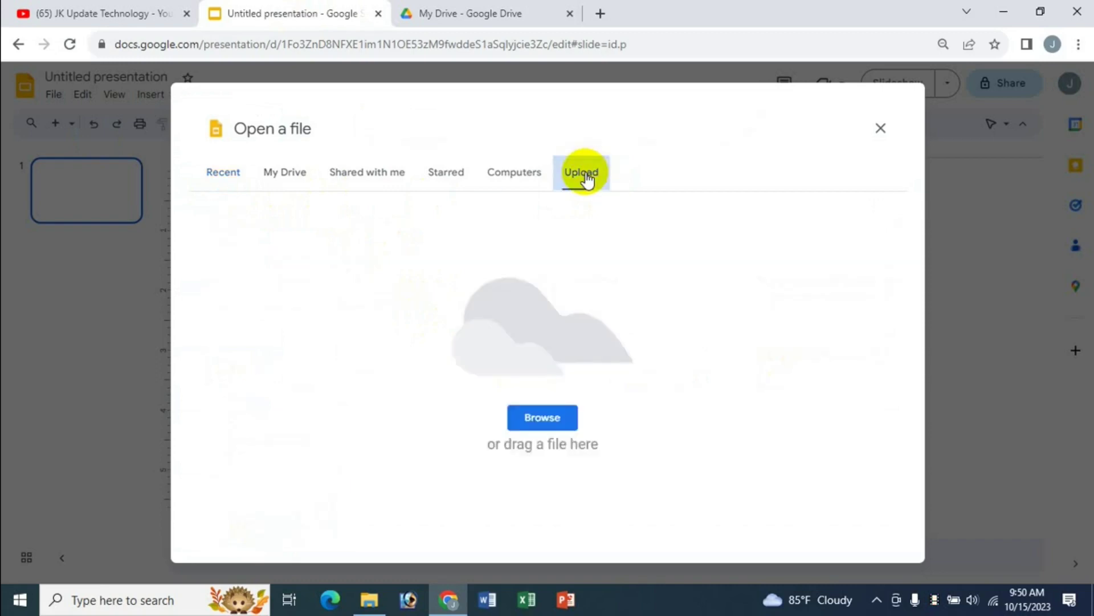
- Upload jasim 899 from the Documents folder and open it in Slides
click(550, 419)
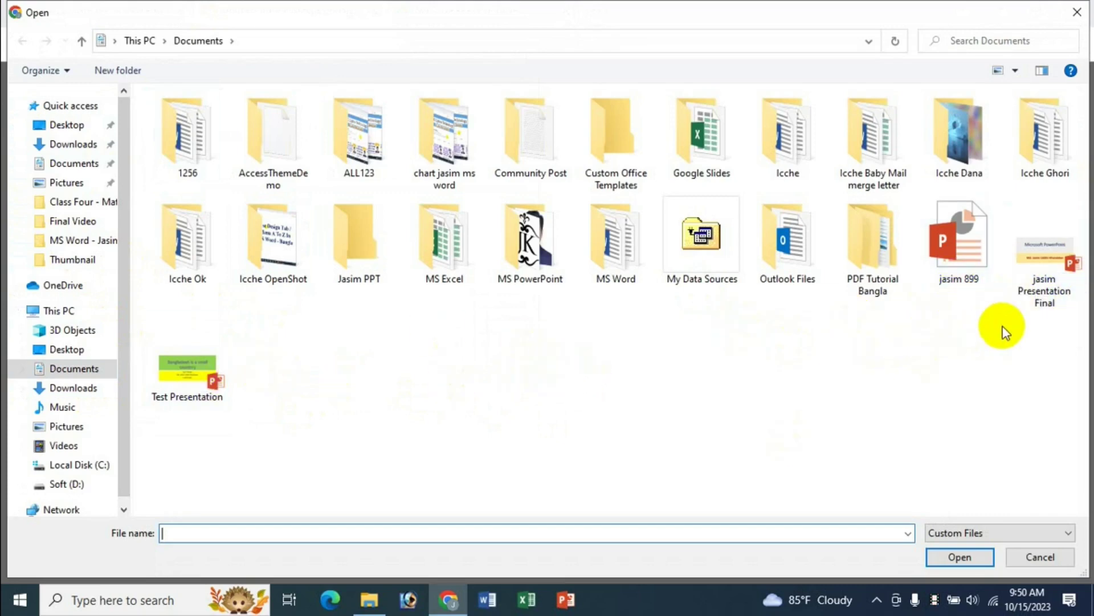
click(956, 284)
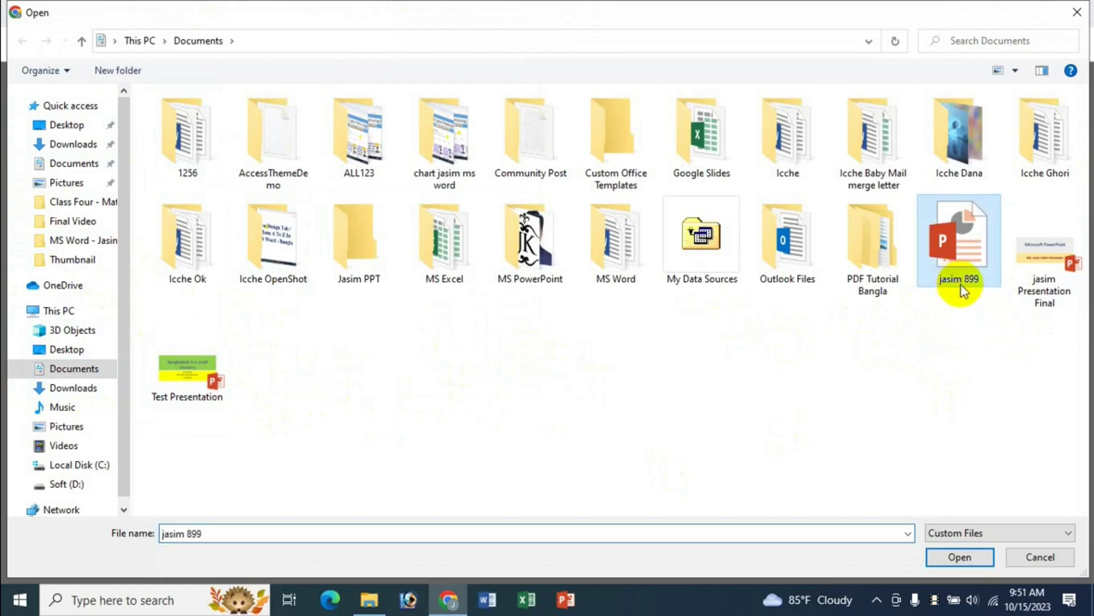
click(960, 557)
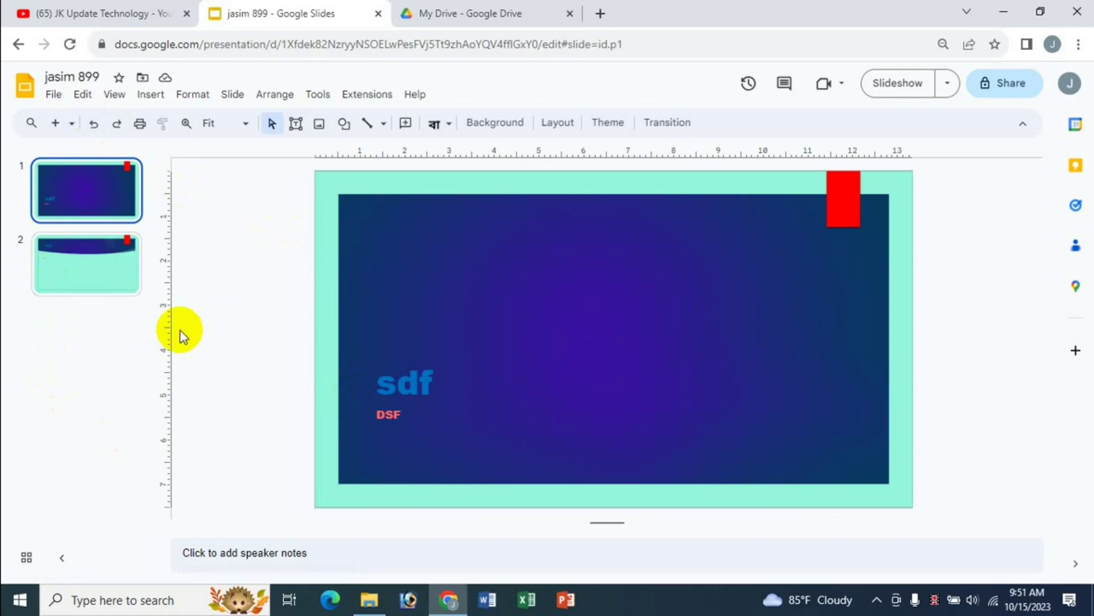
- Start a My Drive file upload with Test Presentation from Documents selected
click(489, 18)
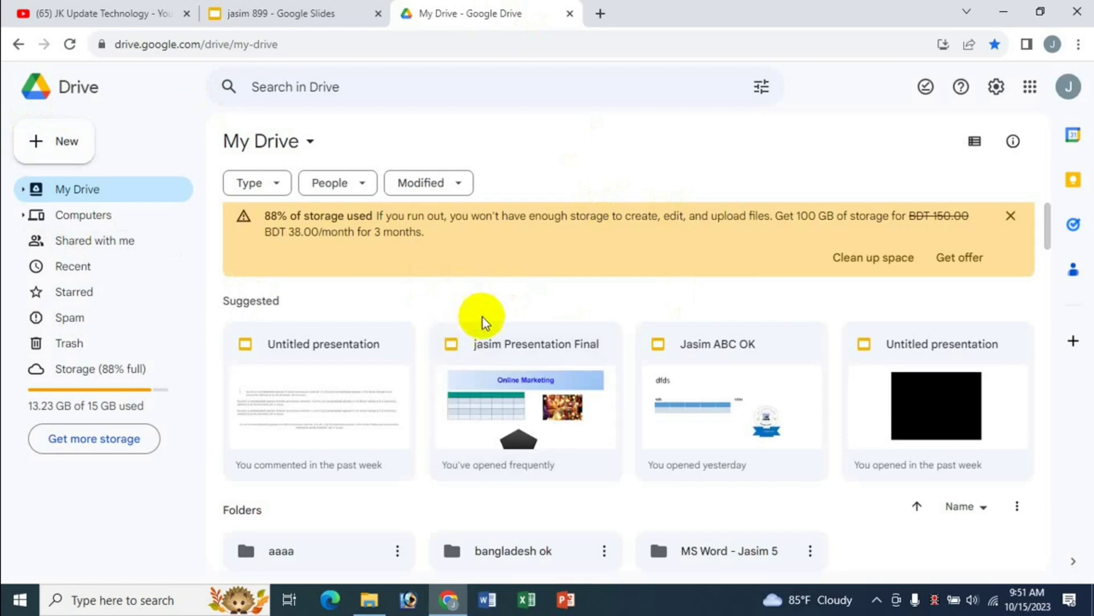
click(71, 151)
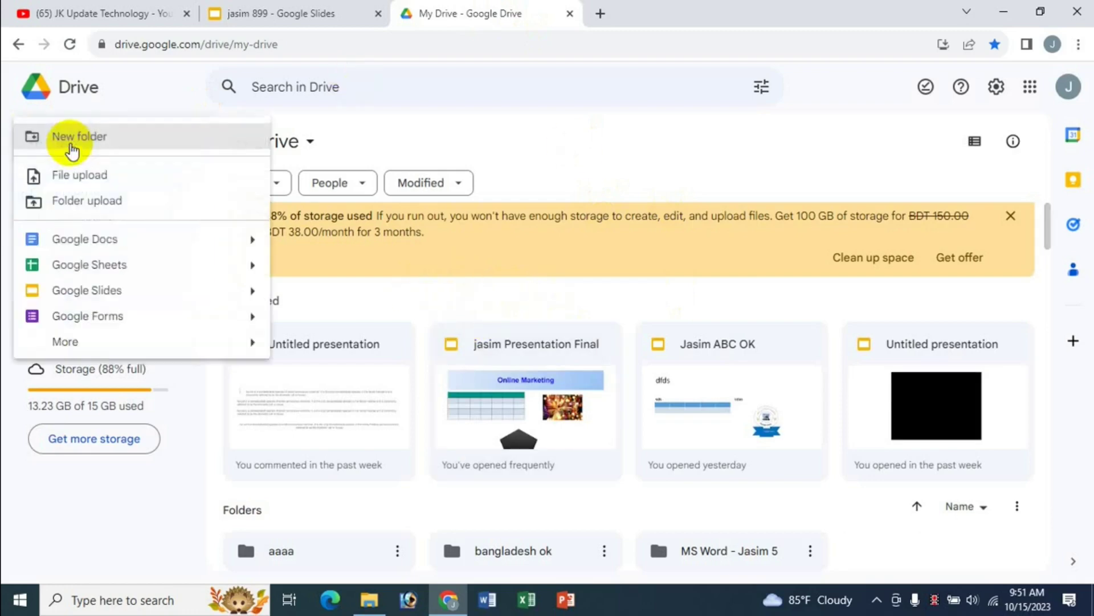
click(91, 177)
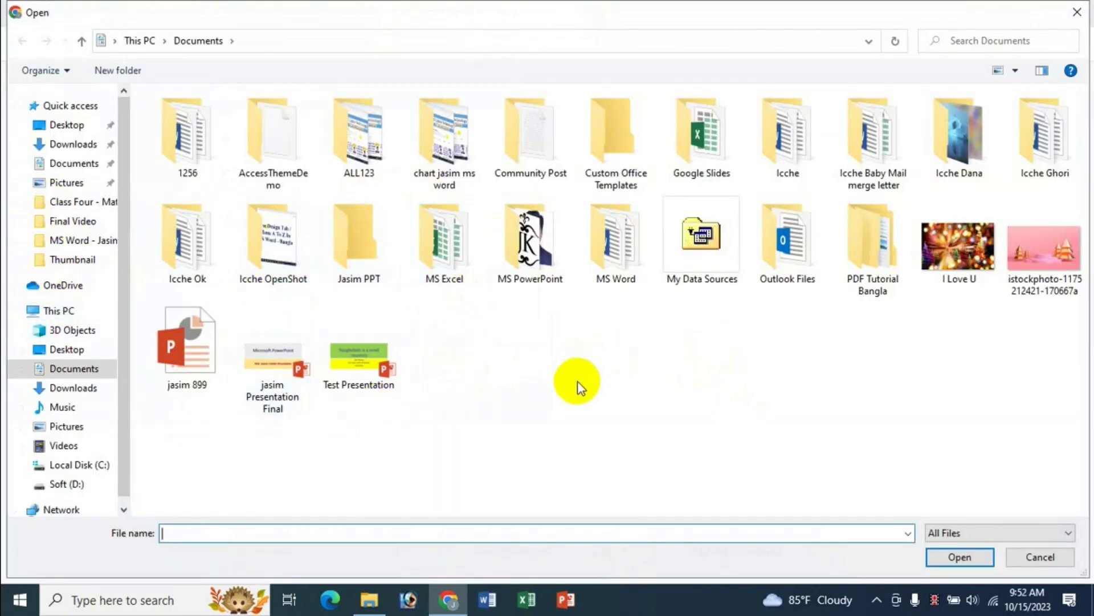
click(374, 394)
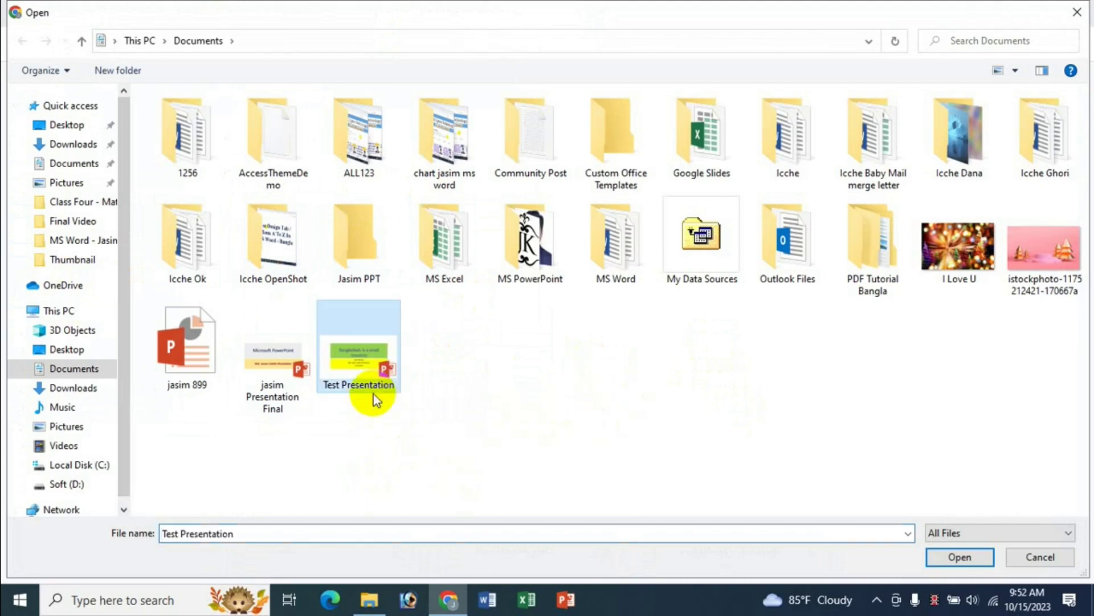
- Finish uploading Test Presentation.pptx, dismiss the completion notice, and reload My Drive
click(960, 557)
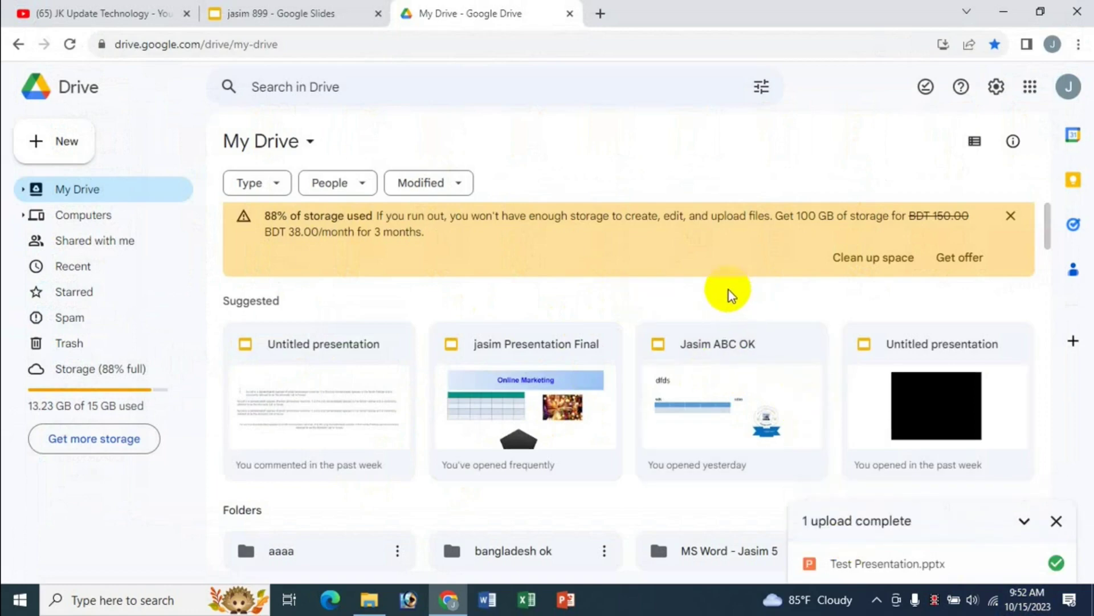
click(1056, 527)
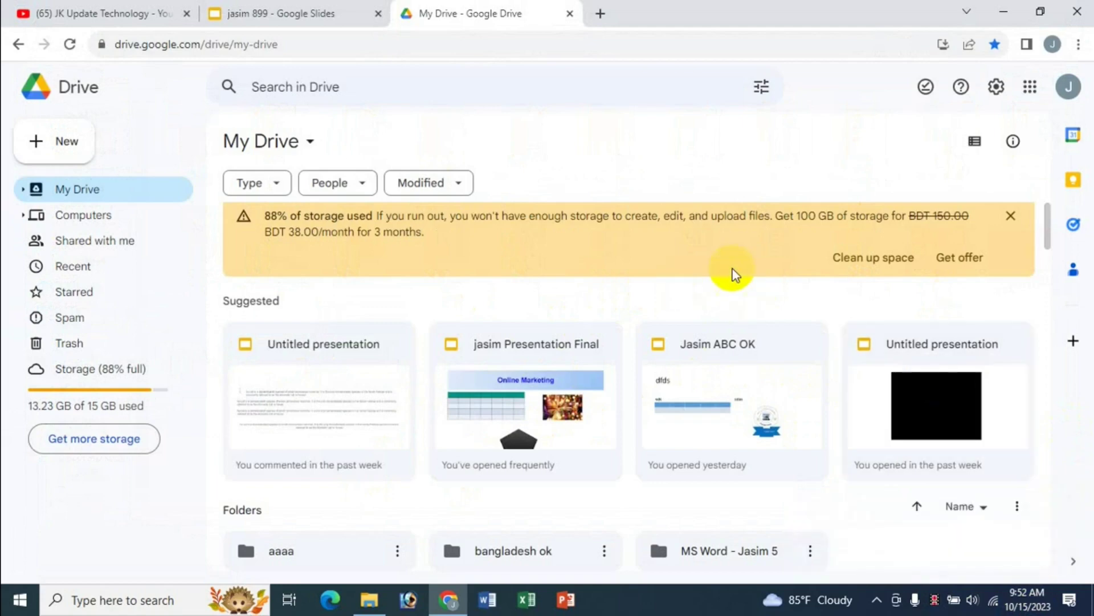
scroll(733, 270, down, 2)
scroll(733, 271, down, 2)
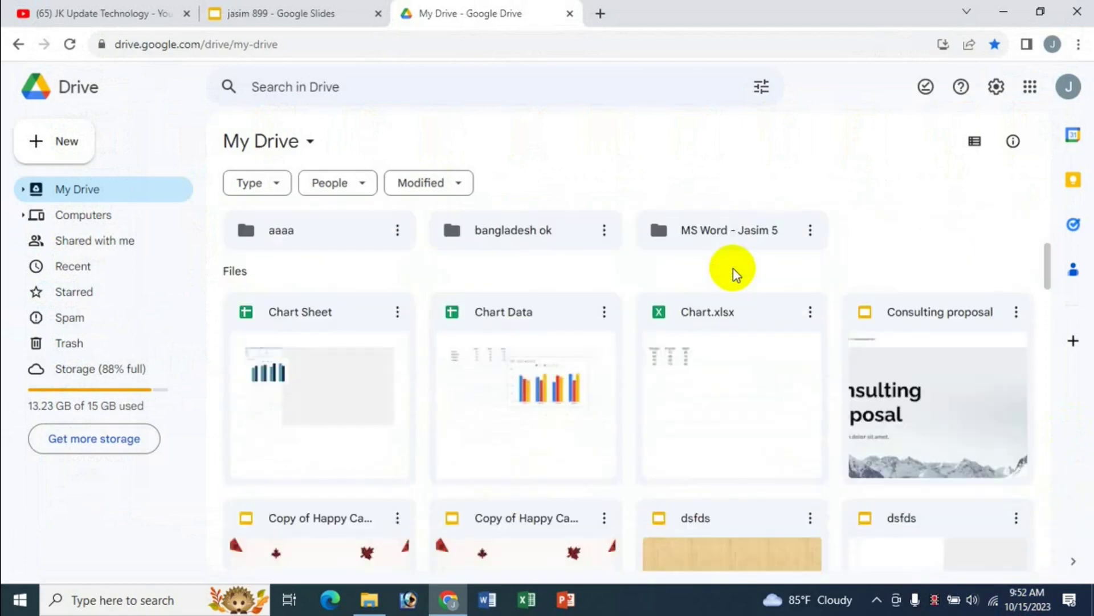
scroll(733, 272, up, 3)
click(69, 46)
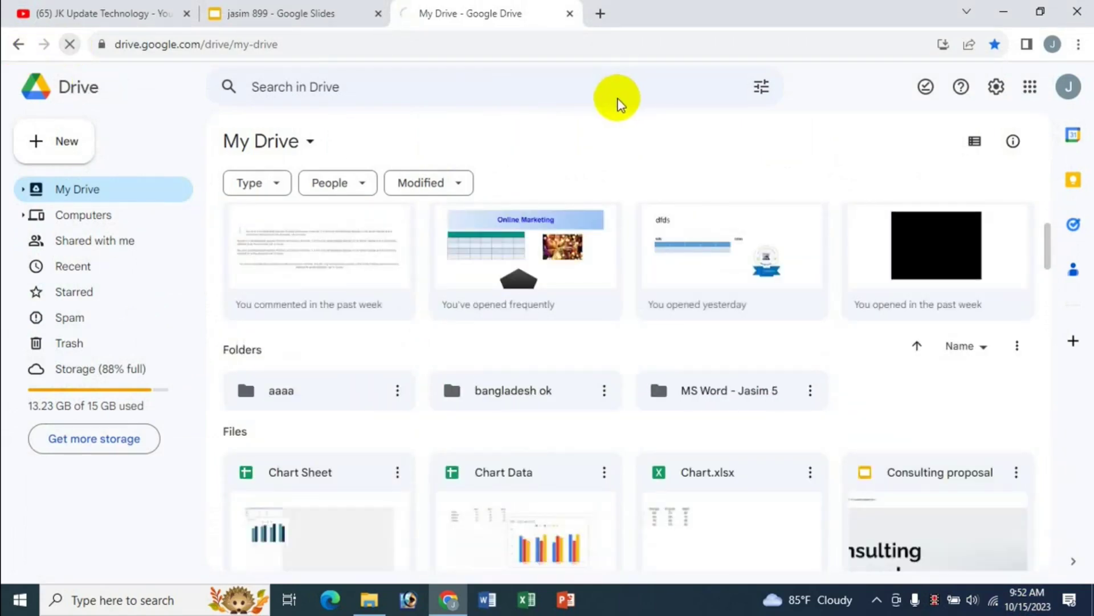
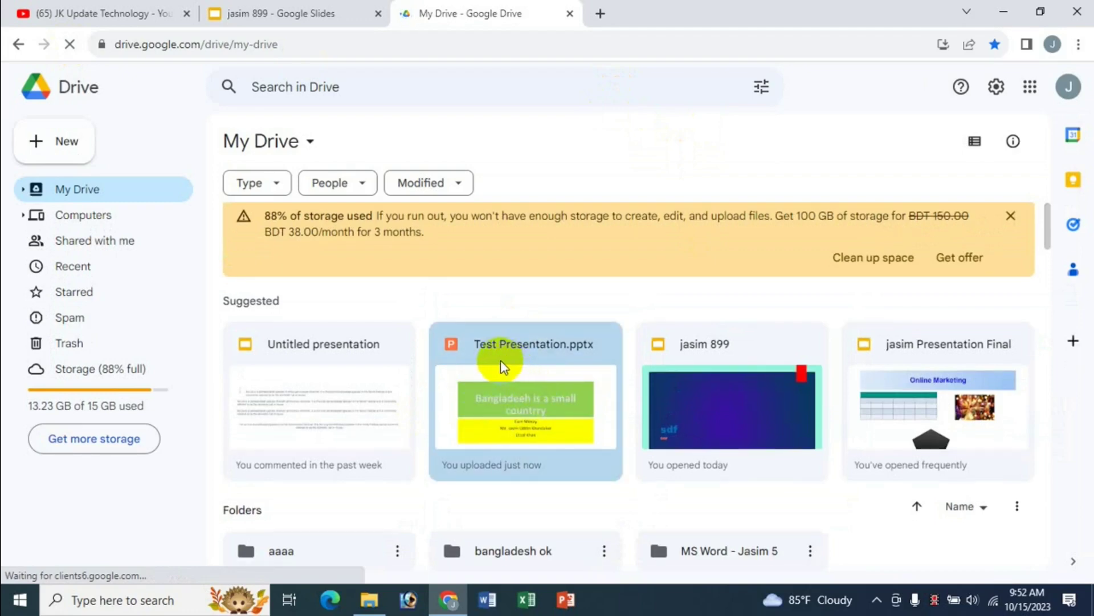
- Open Test Presentation.pptx from Drive in Google Slides via Open with
right_click(502, 365)
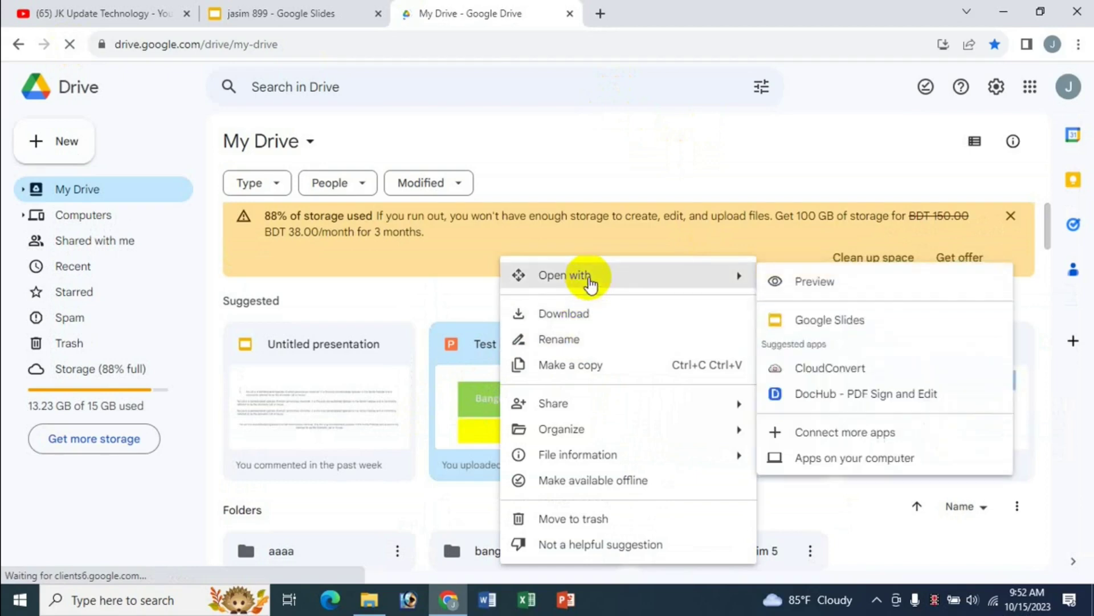
mouse_move(565, 274)
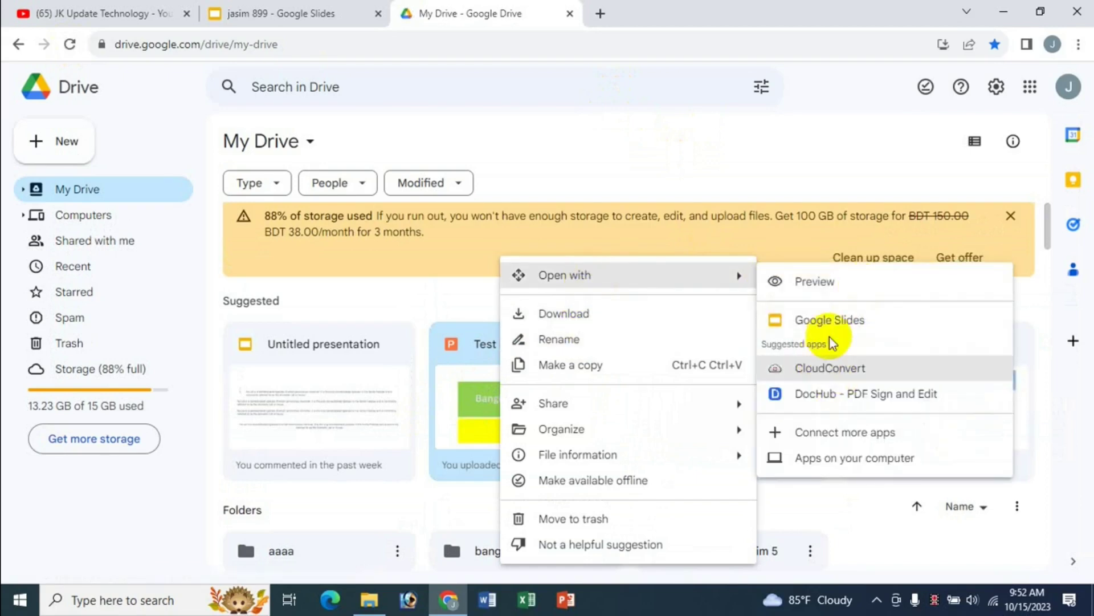
click(830, 320)
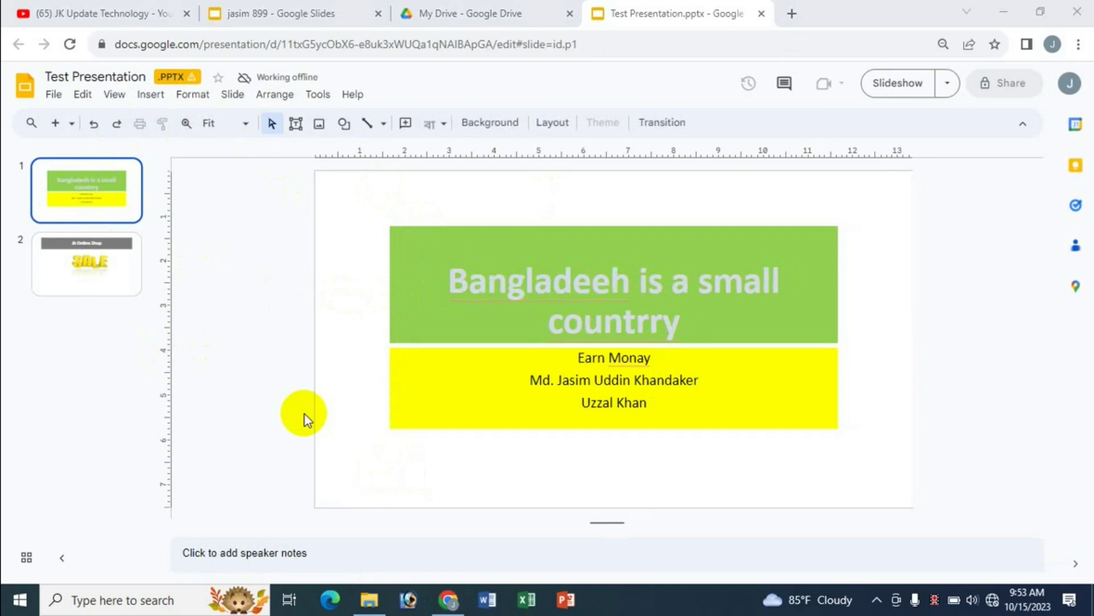
- Switch to the YouTube tab showing the JK Update Technology channel's videos page
click(114, 12)
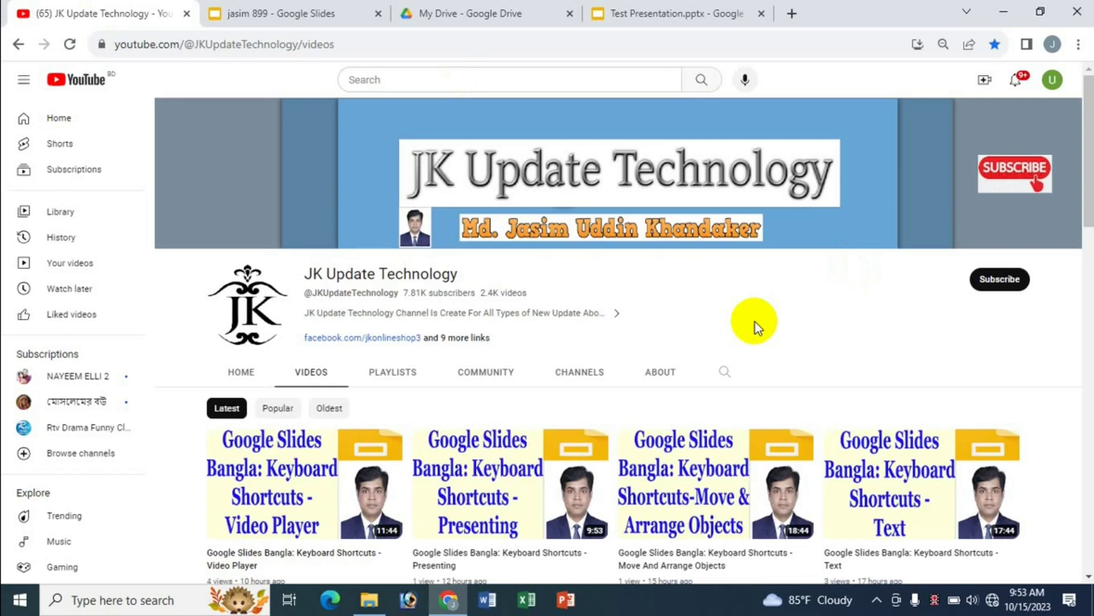